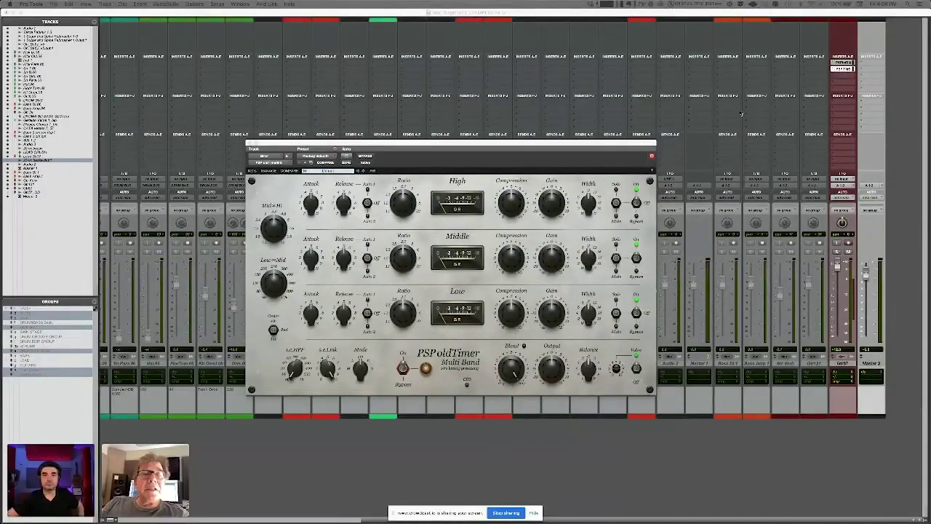
# - Move the PSP oldTimer MultiBand window slightly down and right over the Mix window
pyautogui.moveTo(612, 144); pyautogui.dragTo(623, 174)
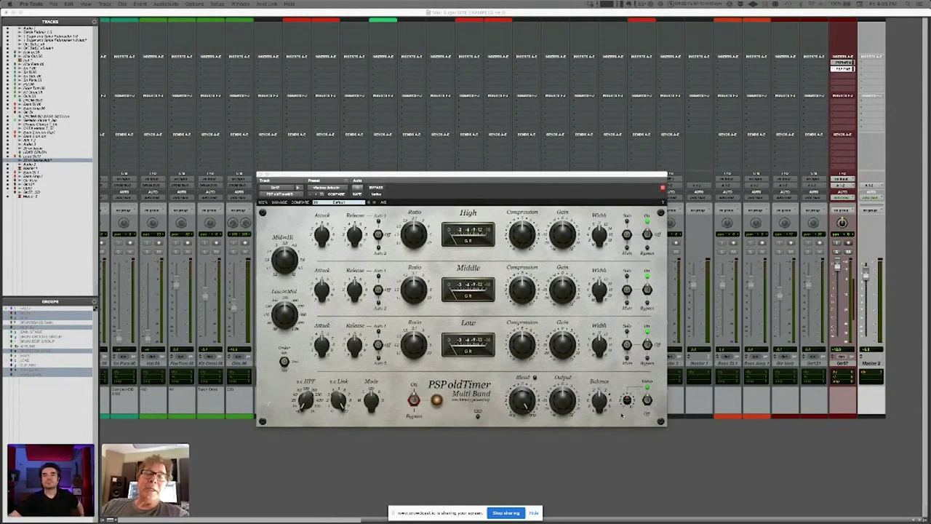
# - Toggle the output switch beside Value in the oldTimer's master section so COMPARE lights
pyautogui.click(646, 400)
pyautogui.click(648, 399)
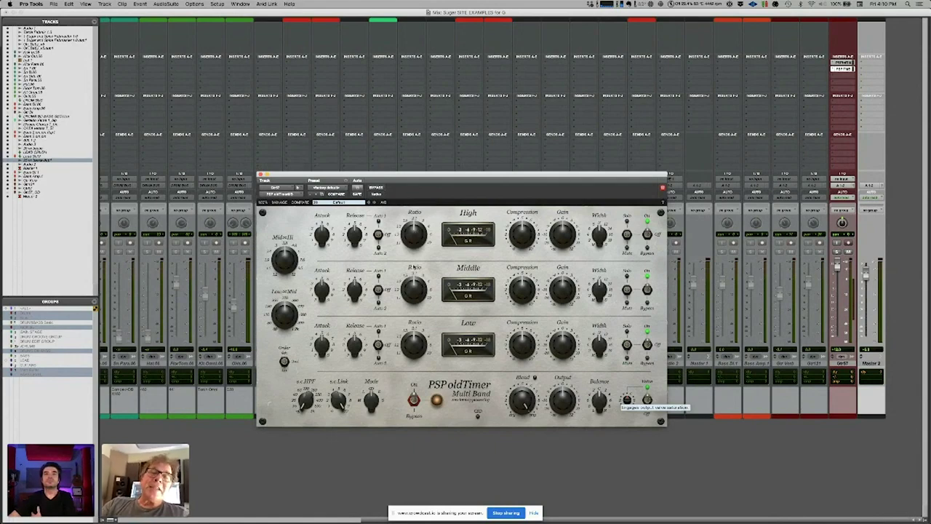
# - Turn the oldTimer's High-band Ratio knob to a new compression ratio
pyautogui.moveTo(413, 239); pyautogui.dragTo(420, 210)
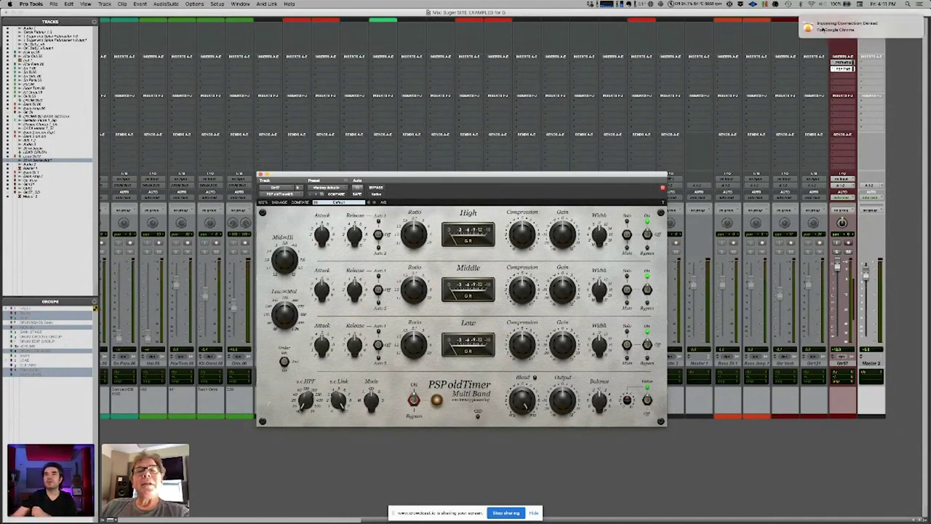
# - Open PSP InfiniStrip on the channel, place its window over the mixer, and preview a slot's module list
pyautogui.click(844, 64)
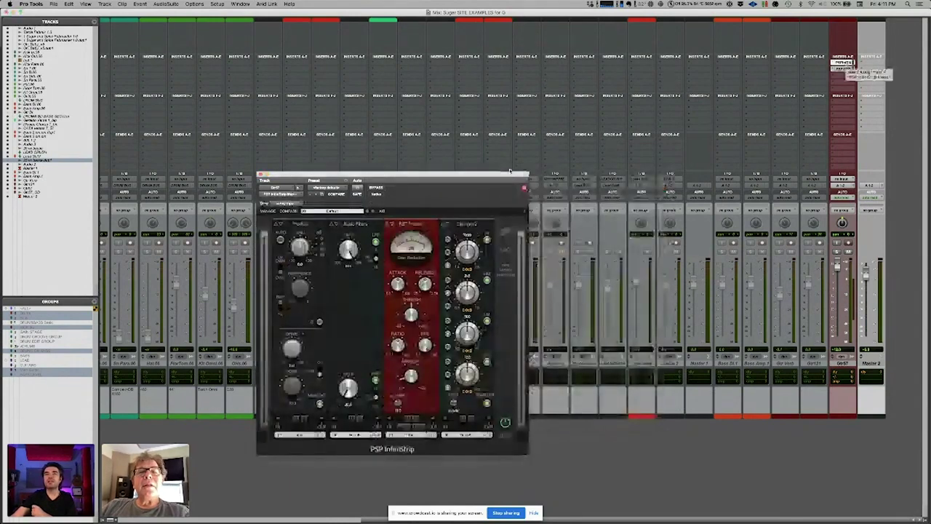
pyautogui.moveTo(468, 176); pyautogui.dragTo(449, 157)
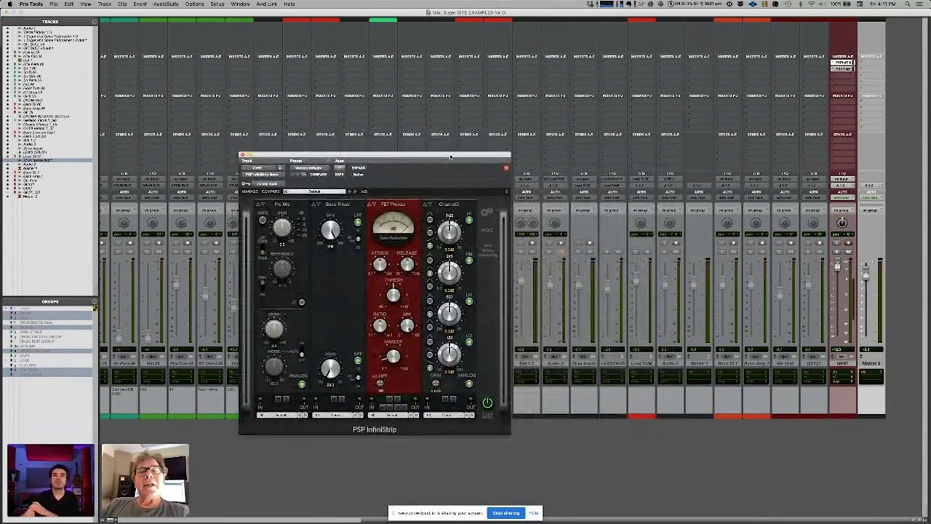
pyautogui.click(489, 232)
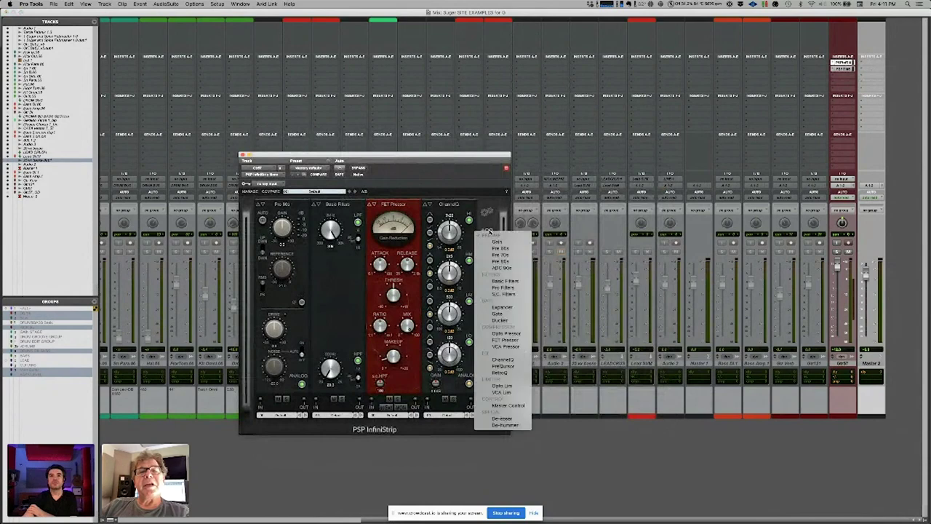
pyautogui.click(489, 214)
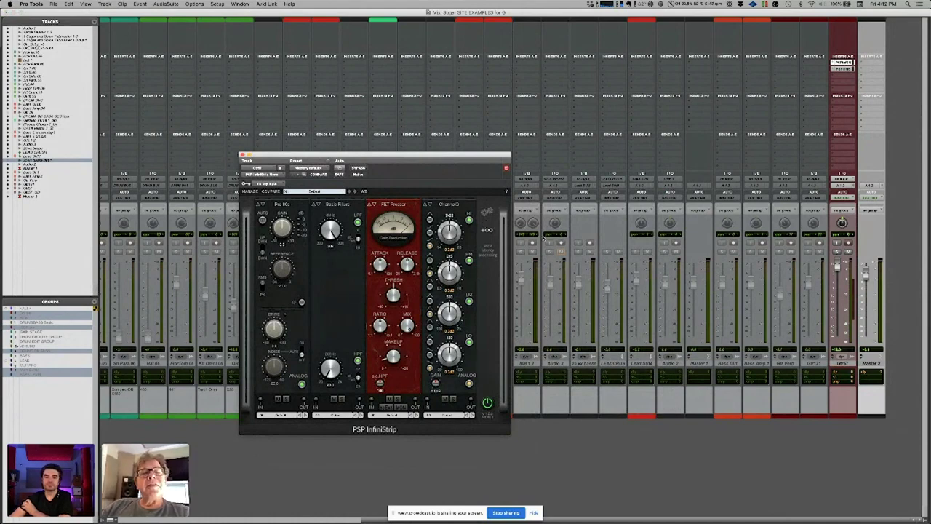
# - Switch PSP InfiniStrip to Full view mode from the ∞ logo popup
pyautogui.click(487, 213)
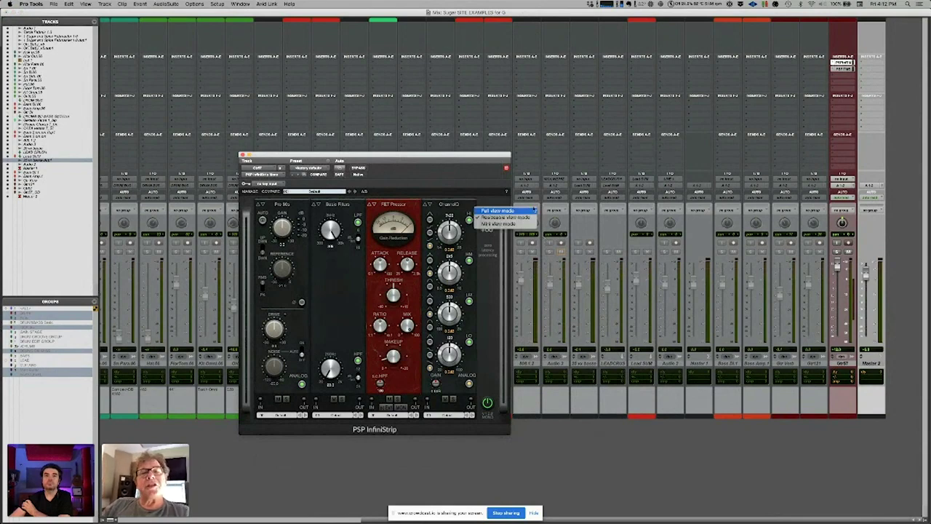
pyautogui.click(519, 211)
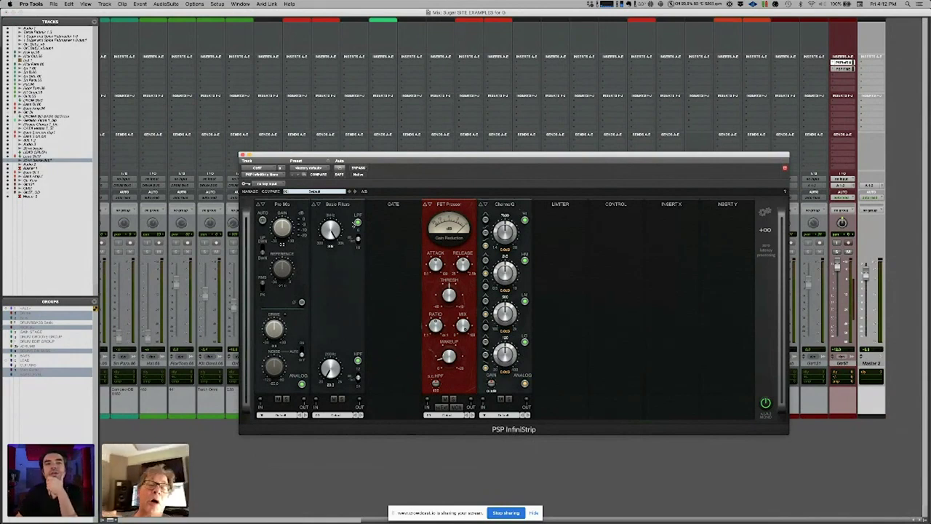
# - Try Pro Filters and S.C. Filters in the filter slot, then return to Basic Filters
pyautogui.click(338, 205)
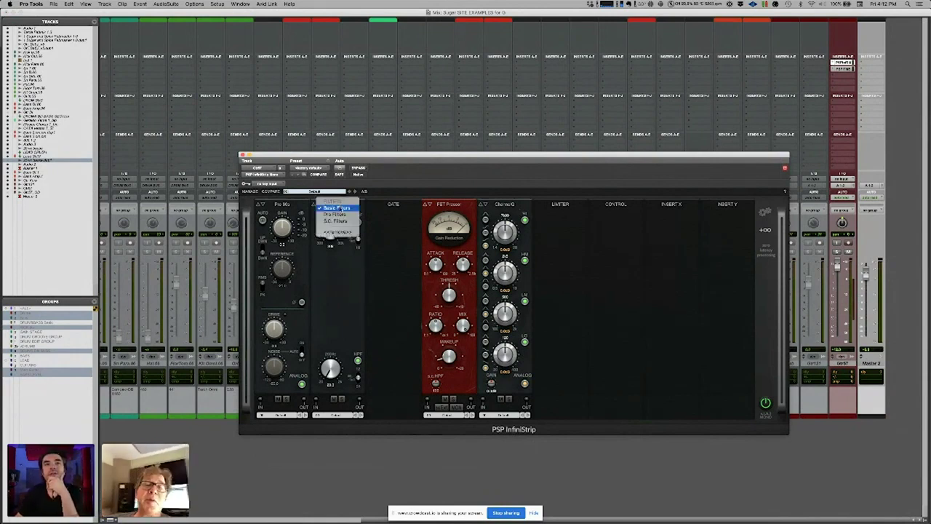
pyautogui.click(339, 216)
pyautogui.click(340, 207)
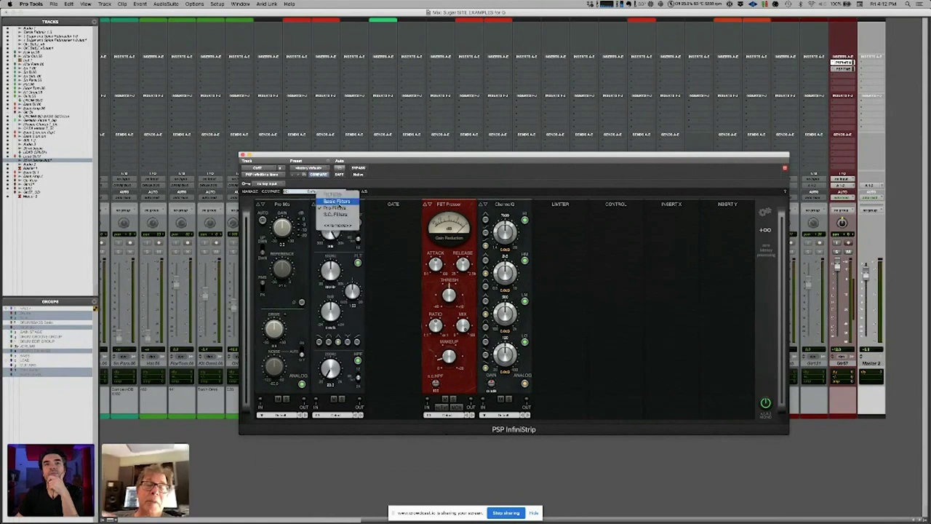
pyautogui.click(336, 214)
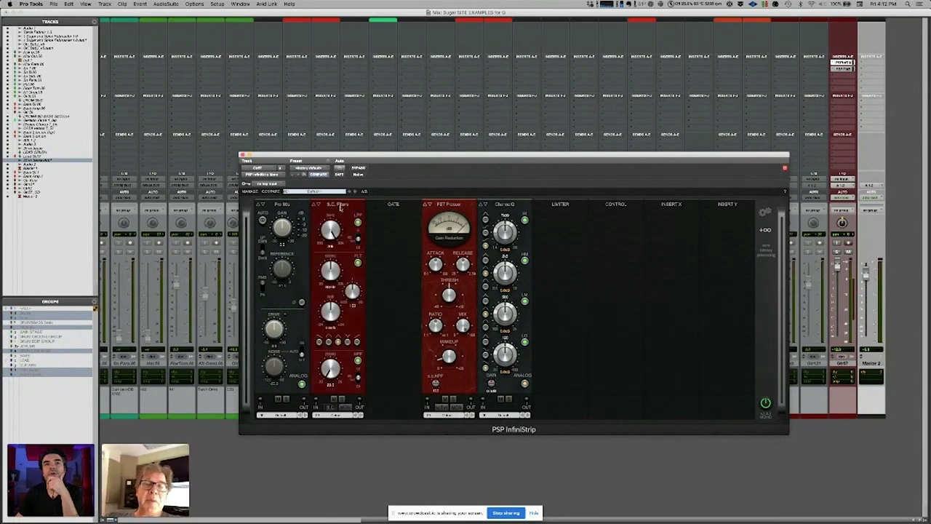
pyautogui.click(339, 208)
pyautogui.click(336, 194)
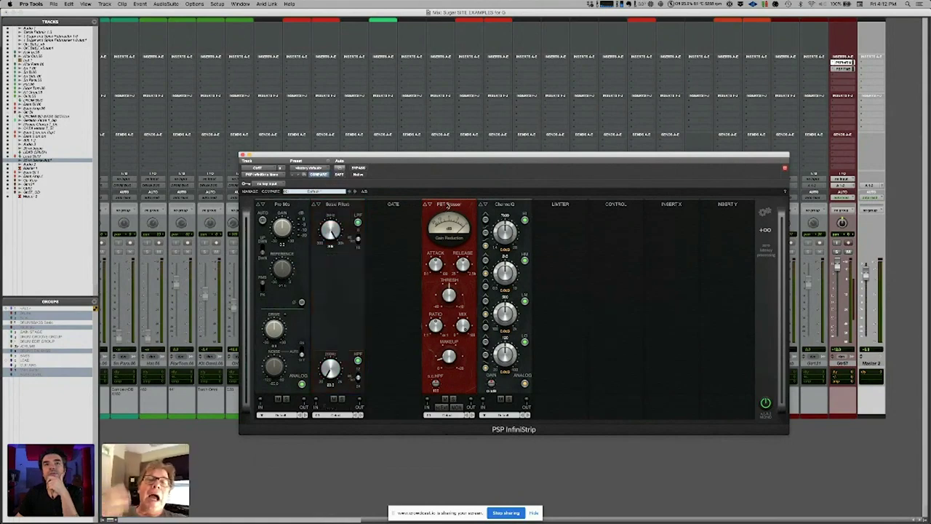
pyautogui.click(448, 205)
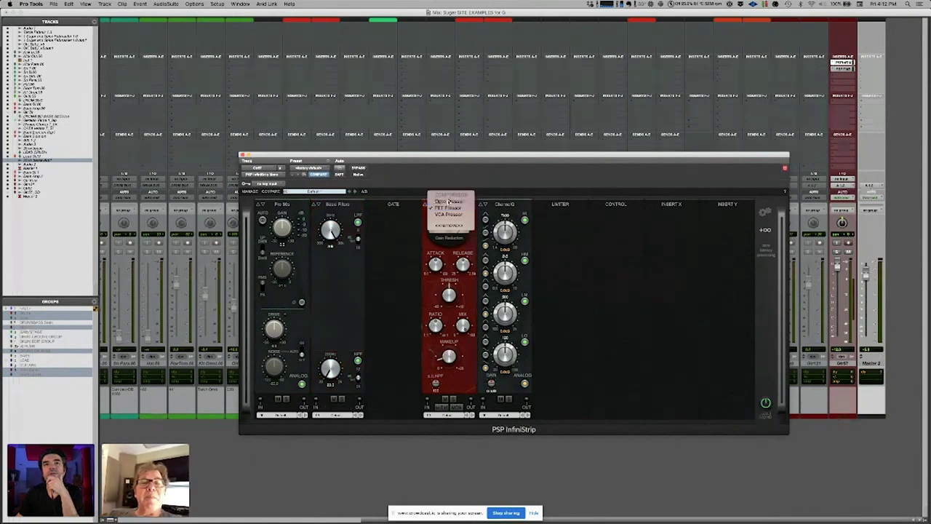
# - Change the compressor from Opto to VCA Processor and the EQ from ProQ to RetroQ
pyautogui.click(448, 201)
pyautogui.click(448, 203)
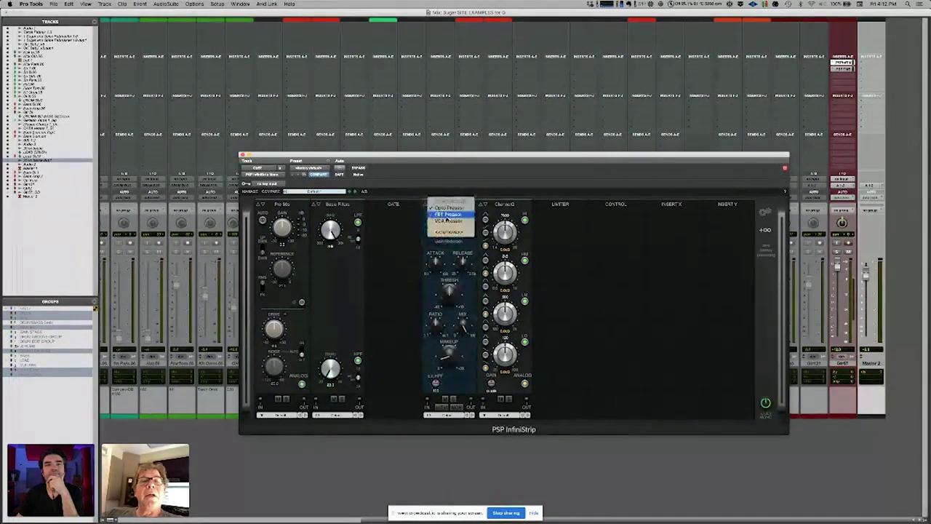
pyautogui.click(446, 221)
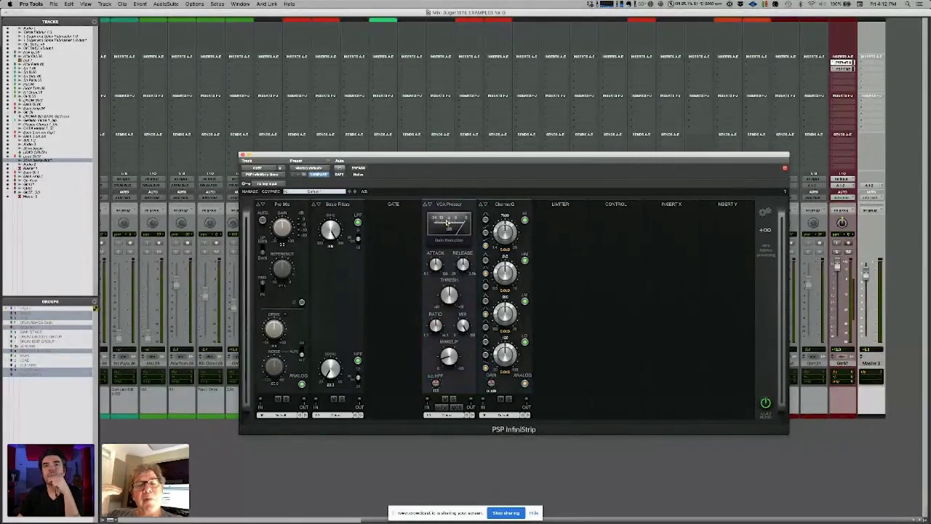
pyautogui.click(502, 203)
pyautogui.click(501, 215)
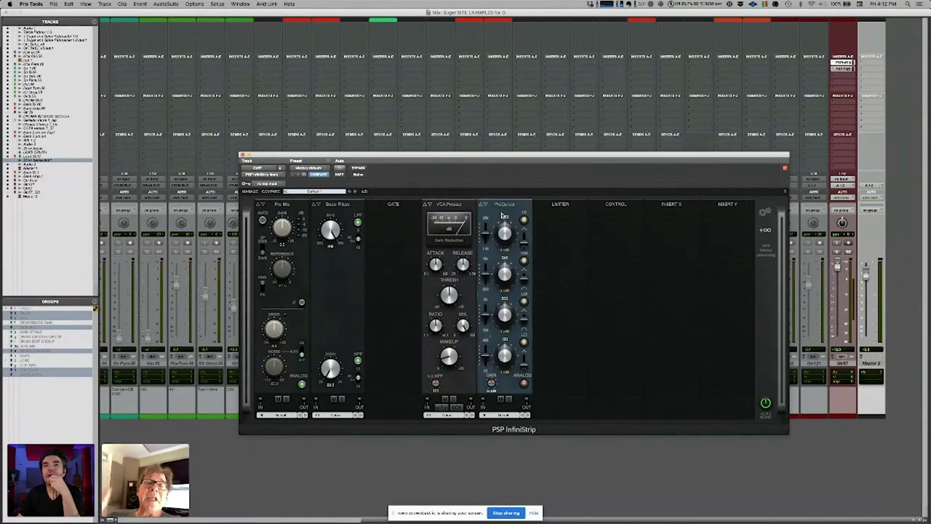
pyautogui.click(502, 205)
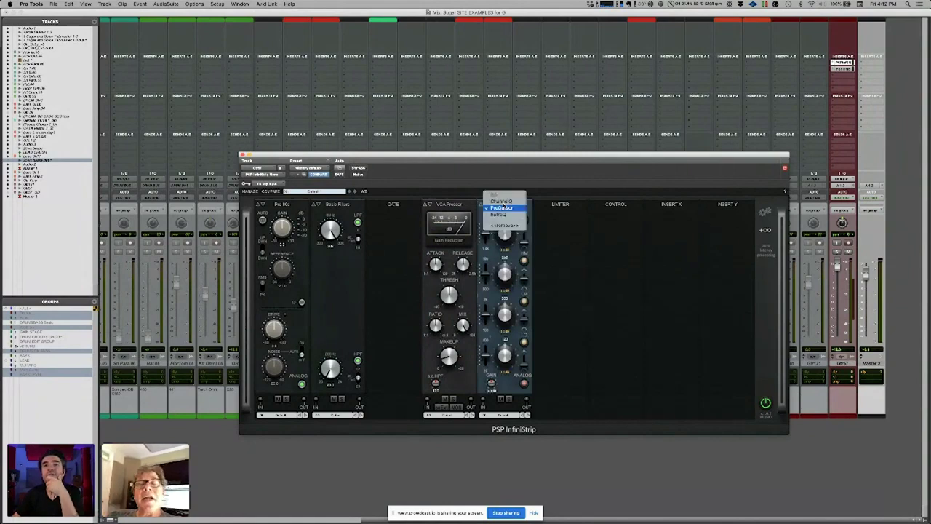
pyautogui.click(509, 215)
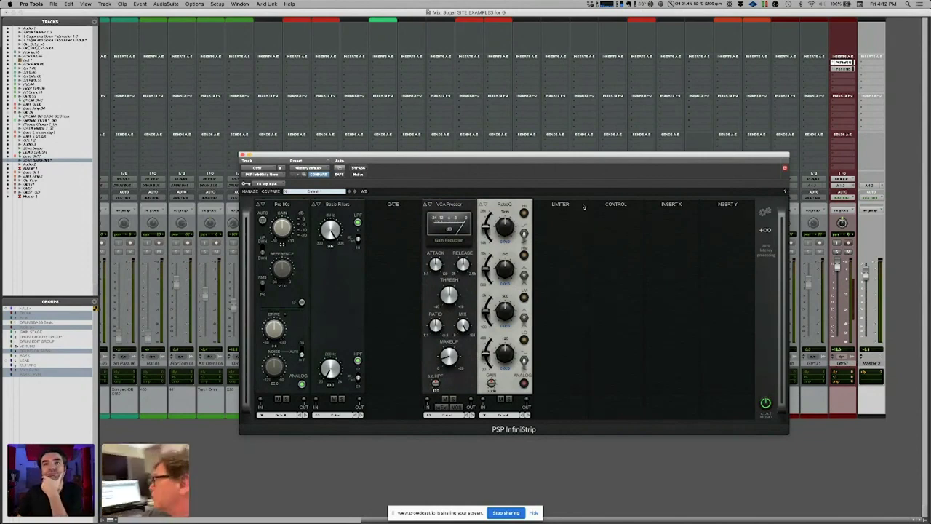
# - Put VCA Lim in the LIMITER slot and move Master Control into the strip's final slot
pyautogui.click(565, 206)
pyautogui.click(556, 220)
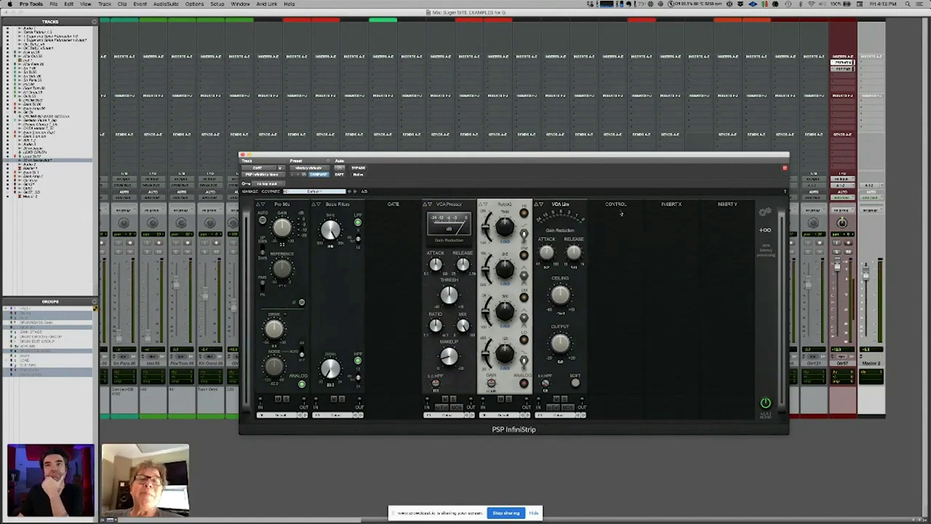
pyautogui.click(617, 206)
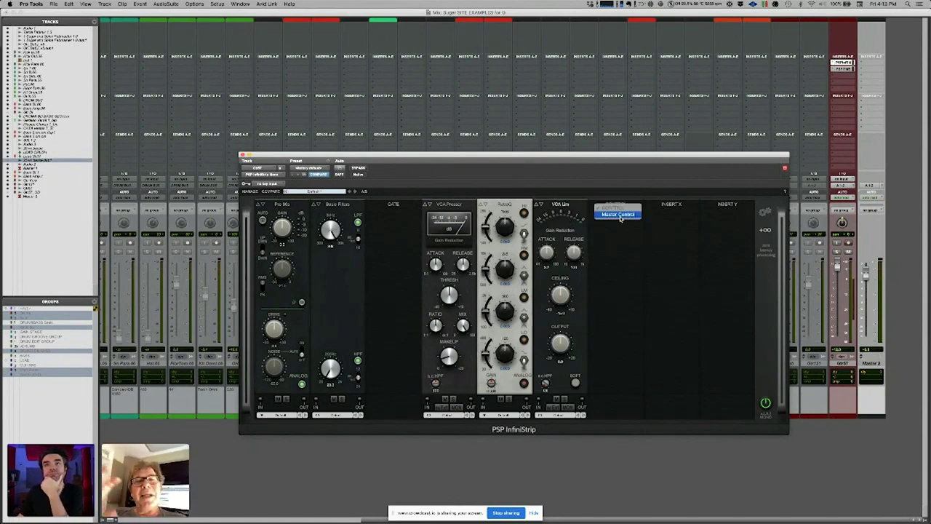
pyautogui.click(618, 213)
pyautogui.moveTo(618, 211); pyautogui.dragTo(726, 206)
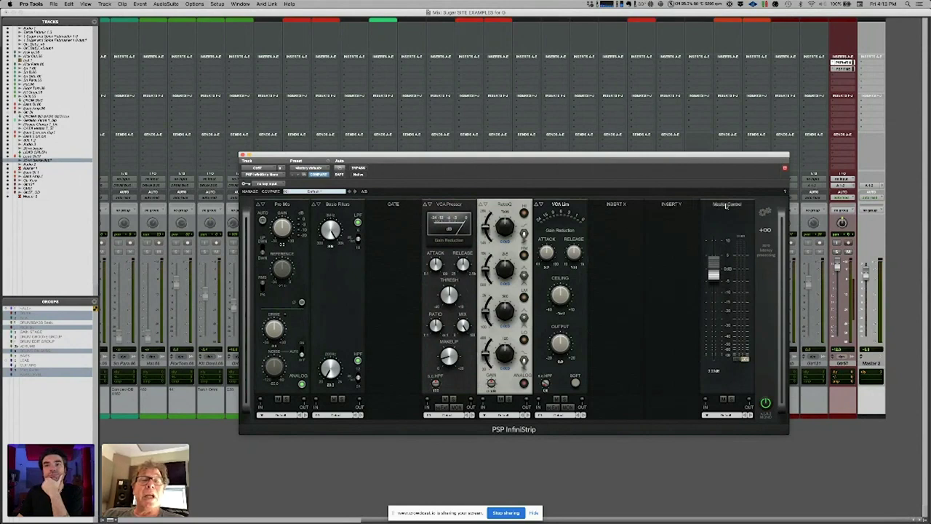
pyautogui.click(672, 206)
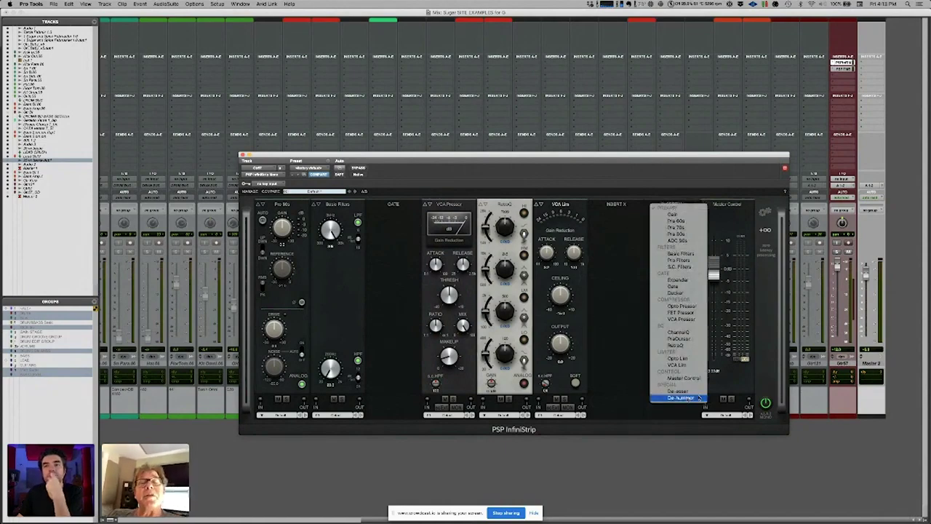
# - Load De-hummer from the Special section into the INSERT Y slot before Master Control
pyautogui.click(677, 391)
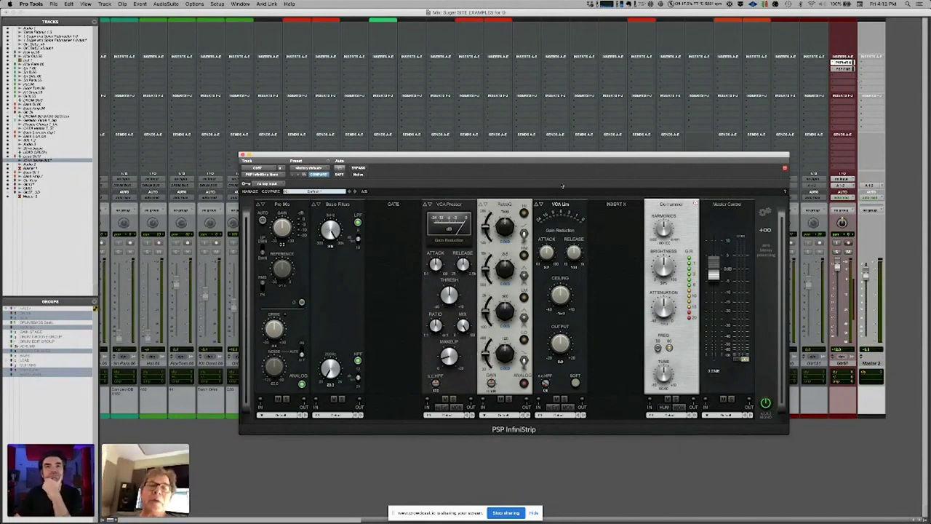
# - Drag the InfiniStrip window down and to the left over the mixer
pyautogui.moveTo(574, 164); pyautogui.dragTo(479, 207)
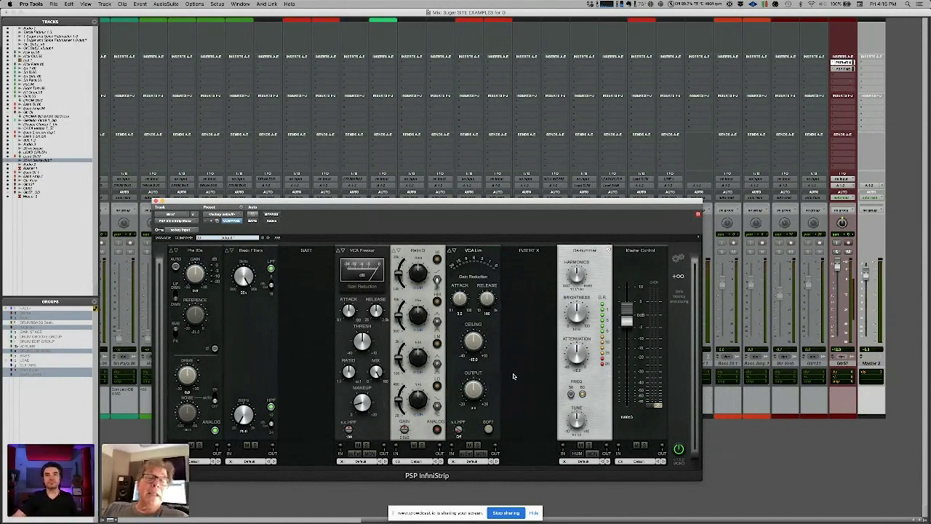
# - Nudge the VCA Lim Ceiling knob and turn the Basic Filters LPF down to about 27k
pyautogui.moveTo(478, 342); pyautogui.dragTo(479, 347)
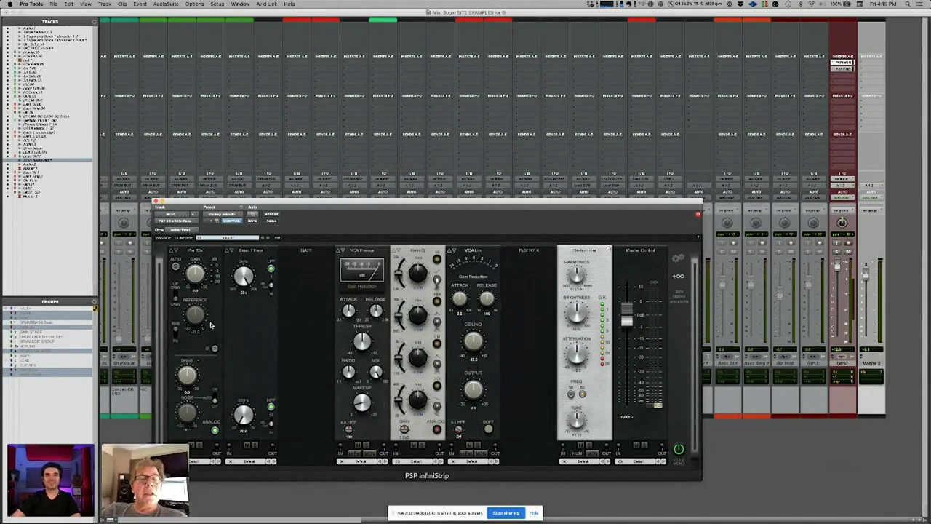
pyautogui.moveTo(244, 275); pyautogui.dragTo(258, 247)
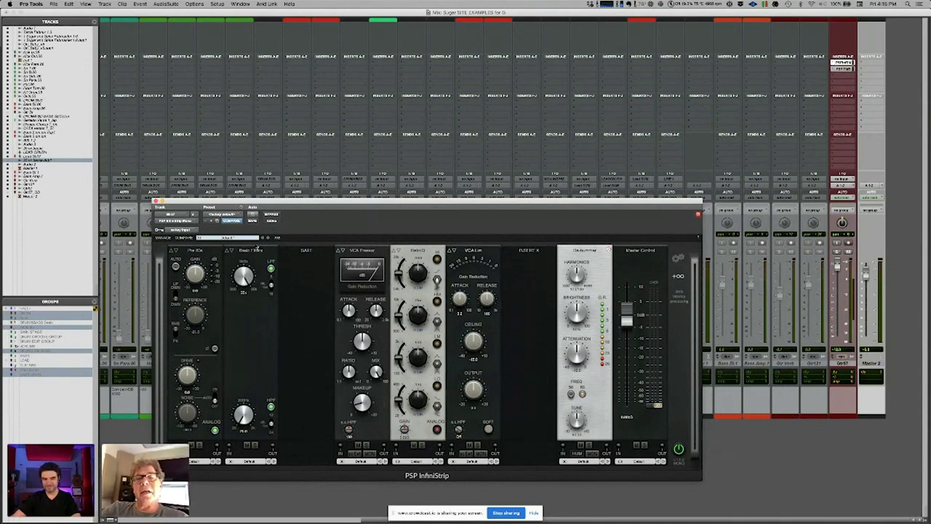